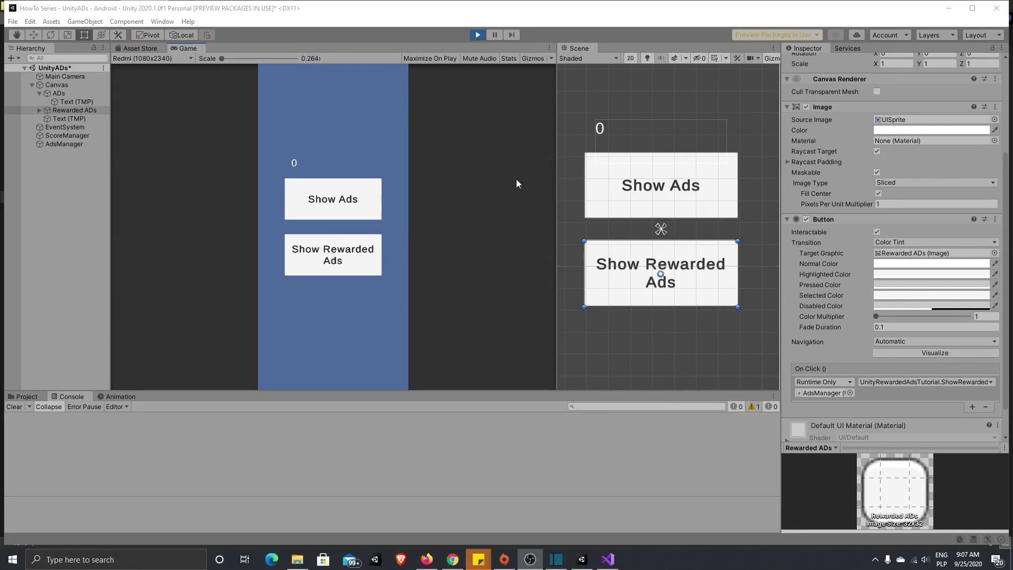
Step: In Play mode, show and skip a regular test ad, then show and close a rewarded test ad
{"action": "left_click", "coordinate": [367, 211]}
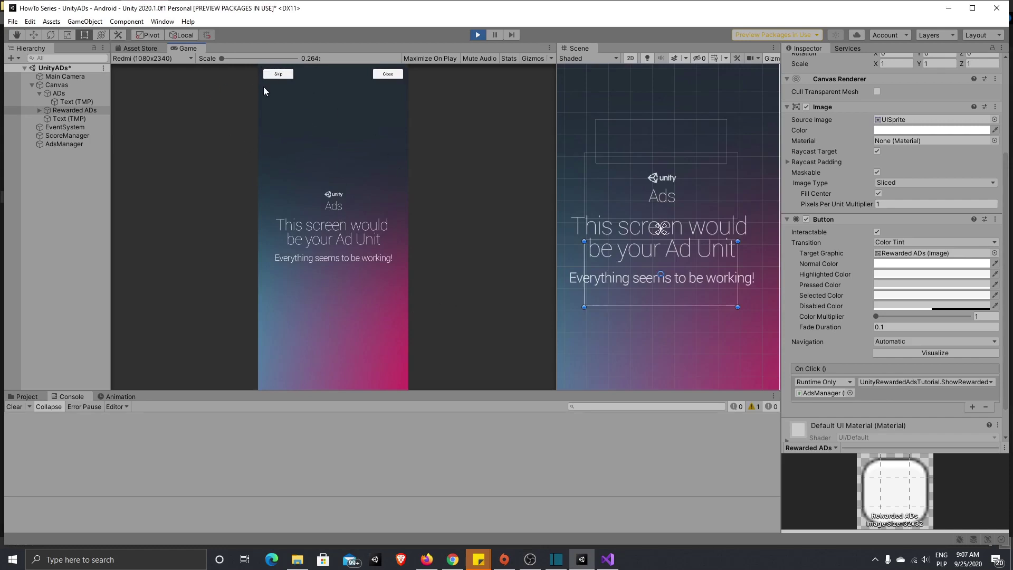
{"action": "left_click", "coordinate": [278, 74]}
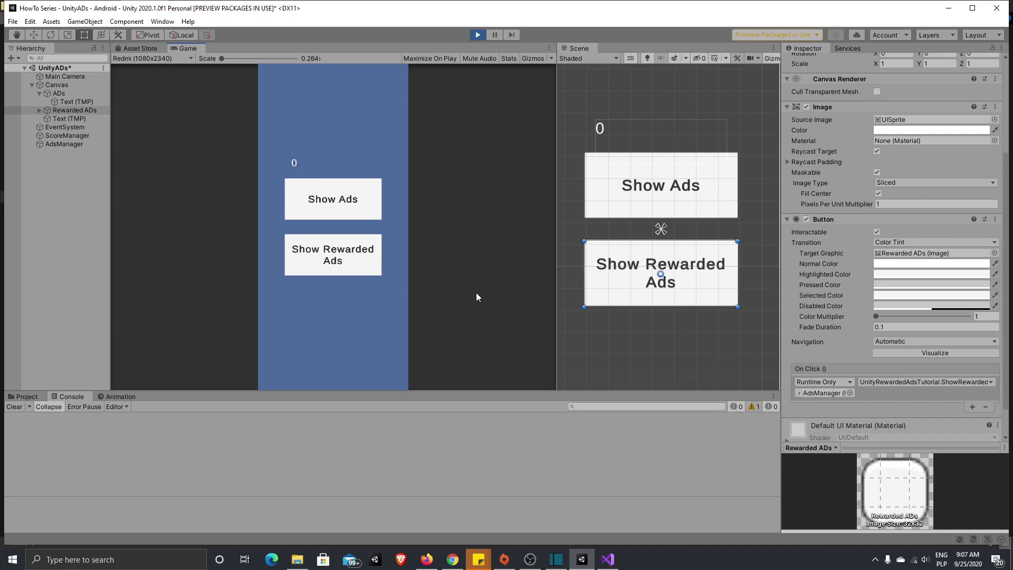
{"action": "left_click", "coordinate": [368, 271]}
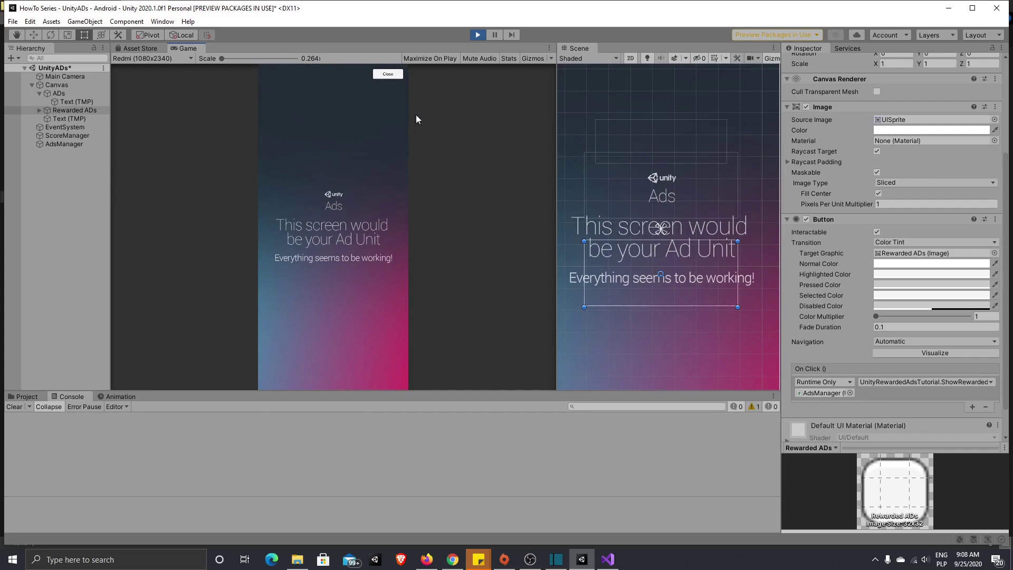
{"action": "left_click", "coordinate": [389, 74]}
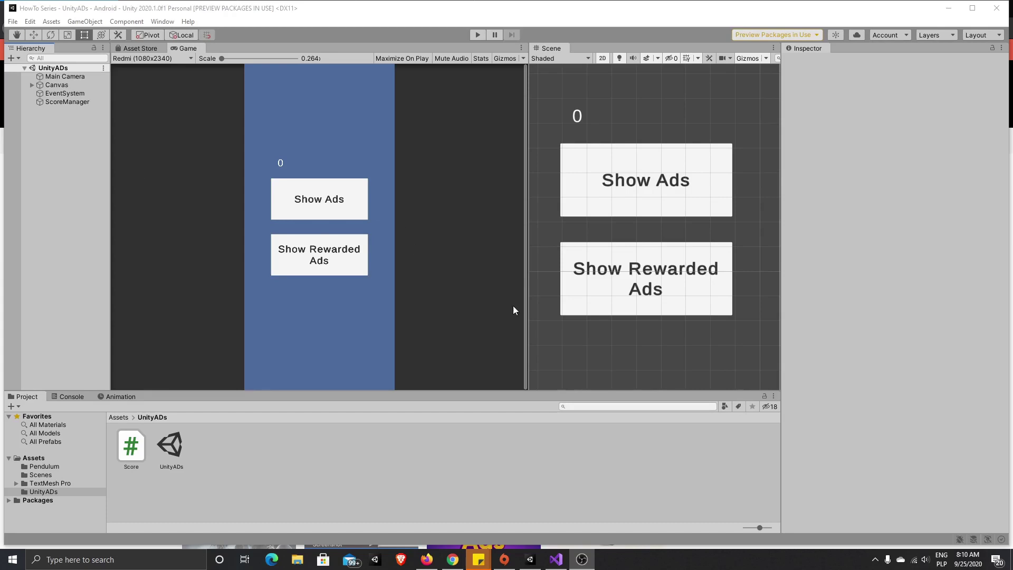
Step: Inspect EventSystem, expand Canvas, and inspect the ADs and Rewarded ADs button objects in the Hierarchy
{"action": "left_click", "coordinate": [43, 93]}
{"action": "left_click", "coordinate": [29, 84]}
{"action": "left_click", "coordinate": [32, 85]}
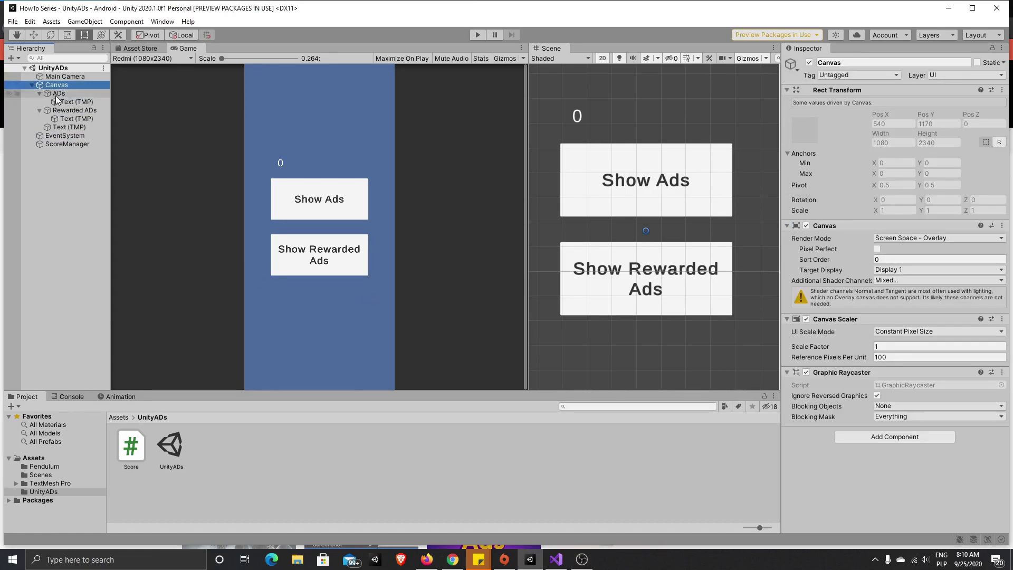
{"action": "left_click", "coordinate": [55, 94]}
{"action": "left_click", "coordinate": [70, 111]}
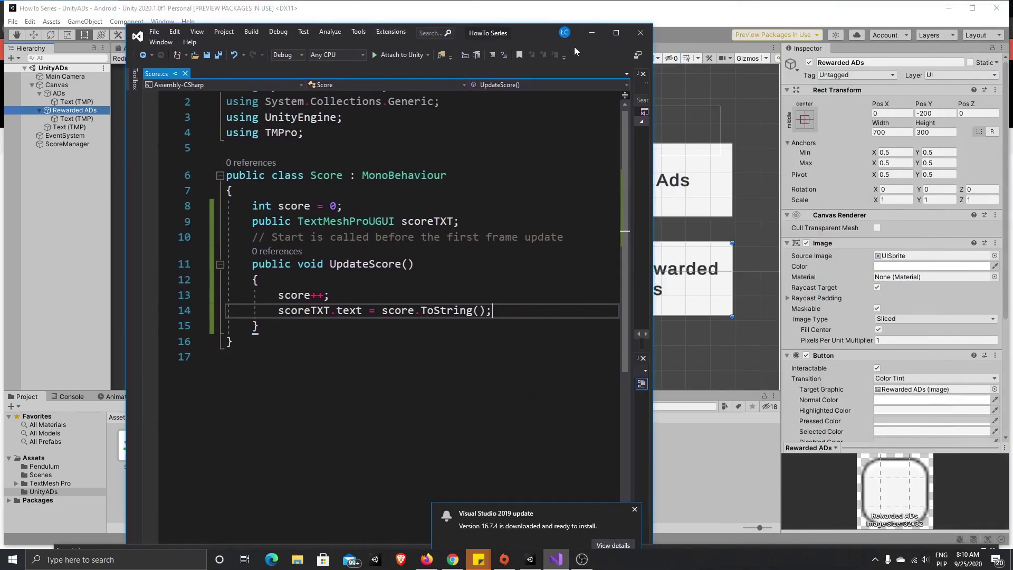
Step: Highlight the score counter, scoreTXT field and UpdateScore lines in Score.cs, then return to the Asset Store results
{"action": "double_click", "coordinate": [520, 33]}
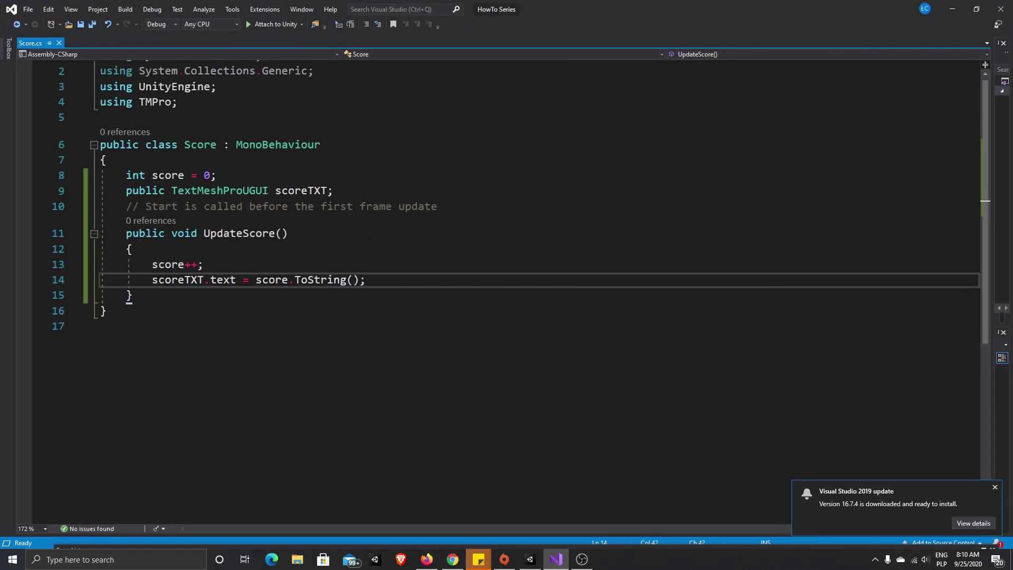
{"action": "left_click_drag", "start_coordinate": [153, 175], "coordinate": [217, 175]}
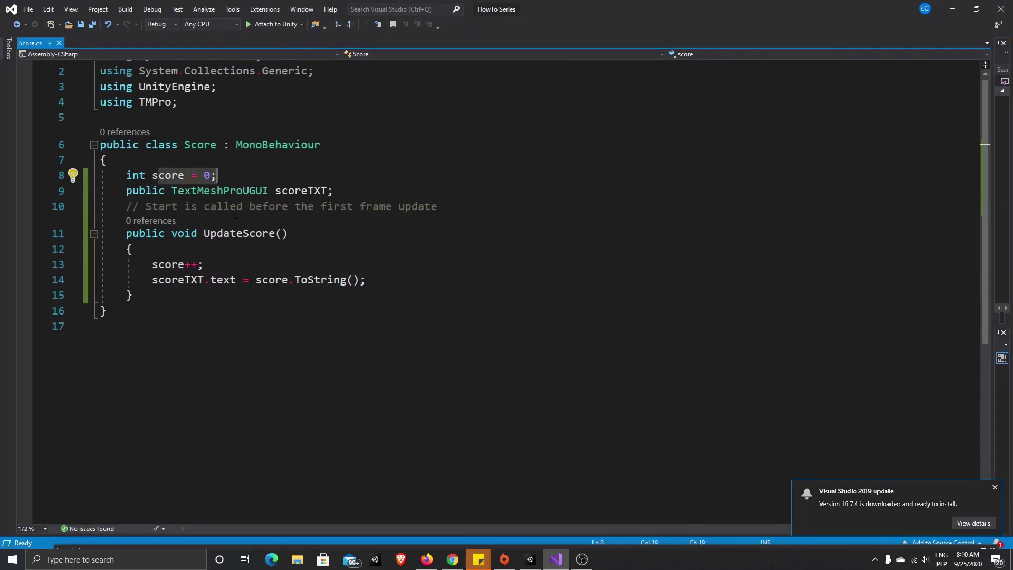
{"action": "left_click_drag", "start_coordinate": [126, 191], "coordinate": [334, 190]}
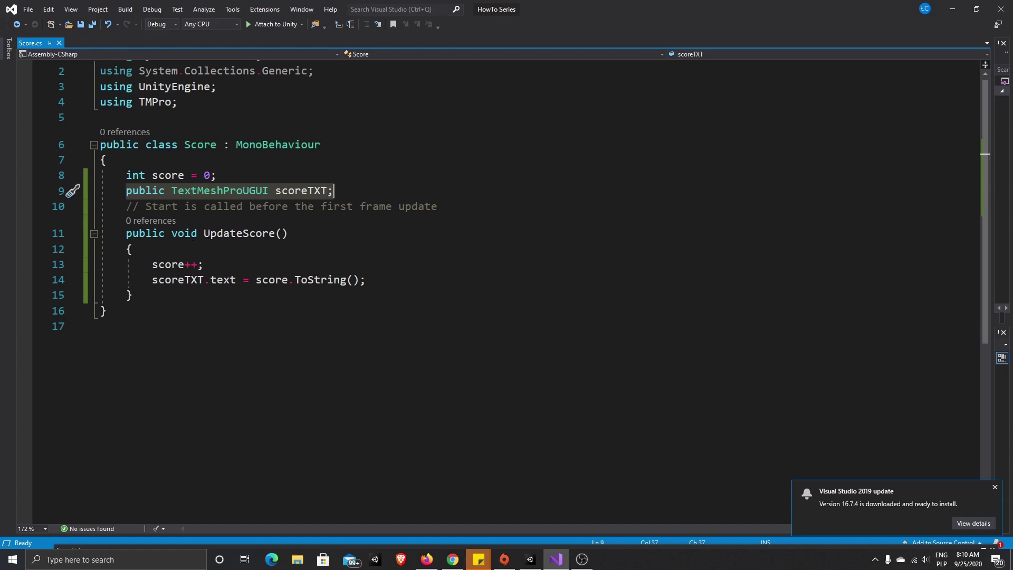
{"action": "left_click_drag", "start_coordinate": [204, 233], "coordinate": [289, 233]}
{"action": "left_click", "coordinate": [153, 264]}
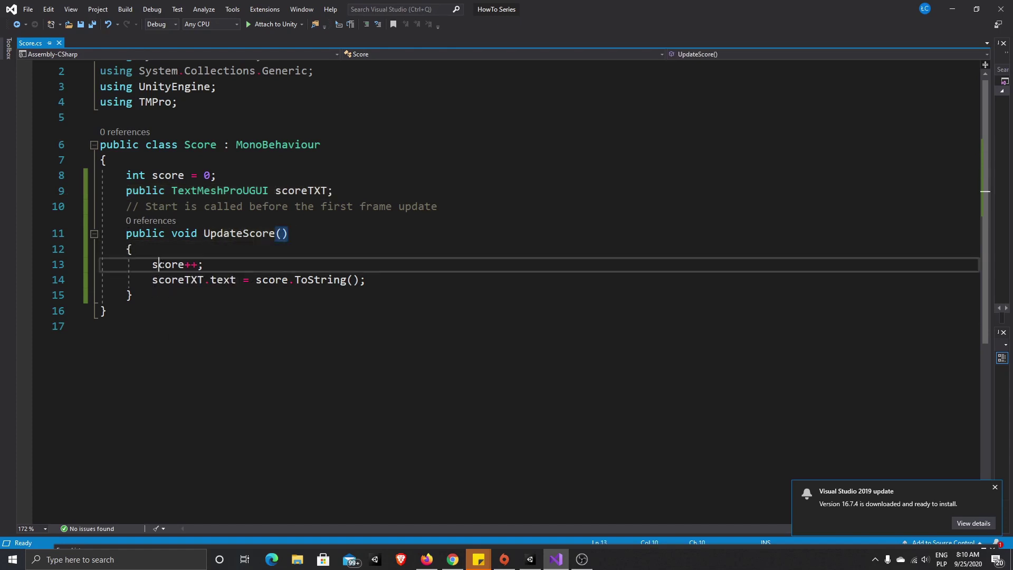
{"action": "left_click_drag", "start_coordinate": [153, 279], "coordinate": [369, 281]}
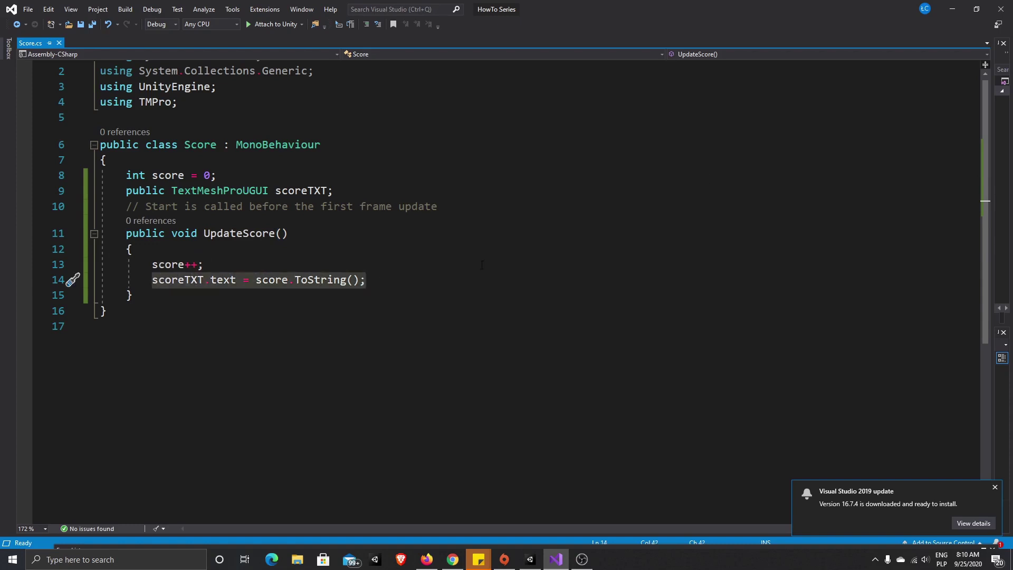
{"action": "left_click", "coordinate": [950, 12]}
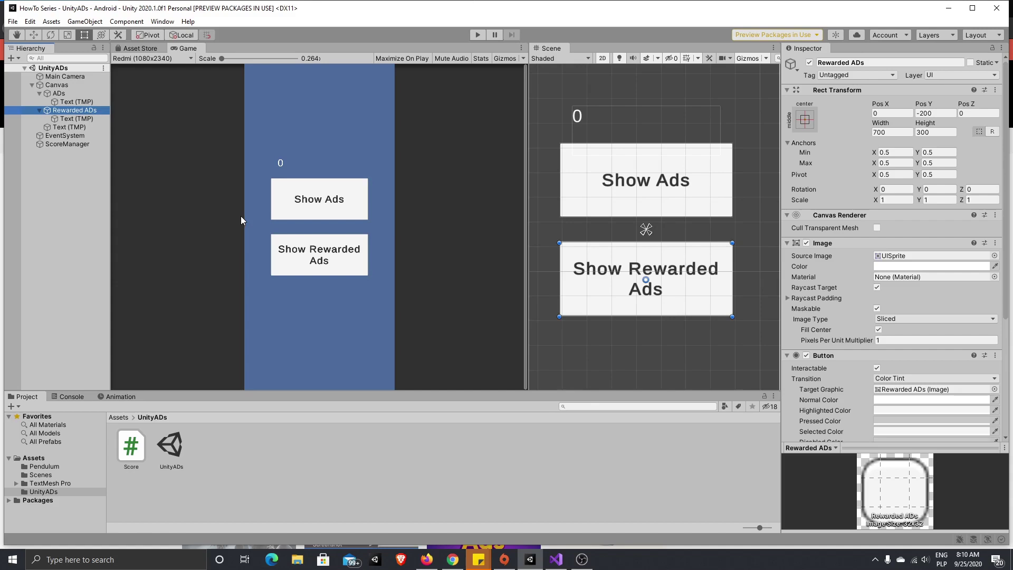
{"action": "left_click", "coordinate": [426, 559]}
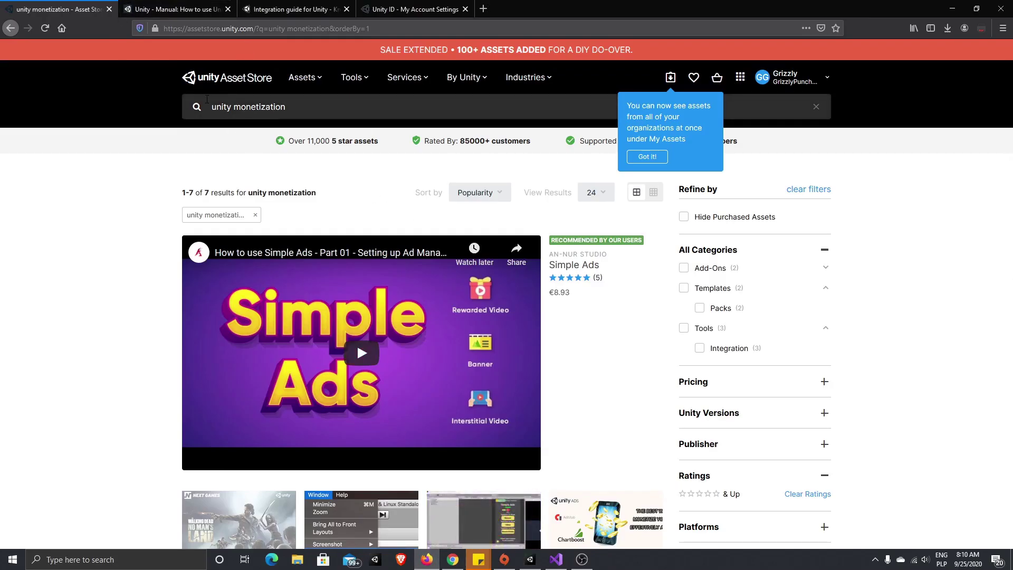
Step: Preview the free Unity Monetization package in the 'unity monetization' results and open it in Unity
{"action": "left_click", "coordinate": [278, 114]}
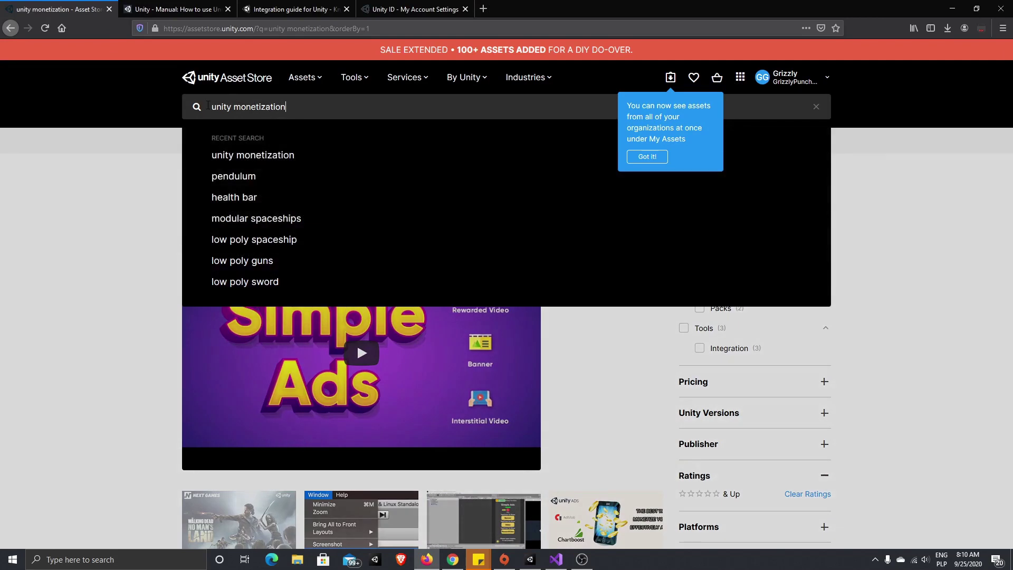
{"action": "left_click", "coordinate": [59, 252]}
{"action": "scroll", "coordinate": [116, 242], "scroll_direction": "down", "scroll_amount": 4}
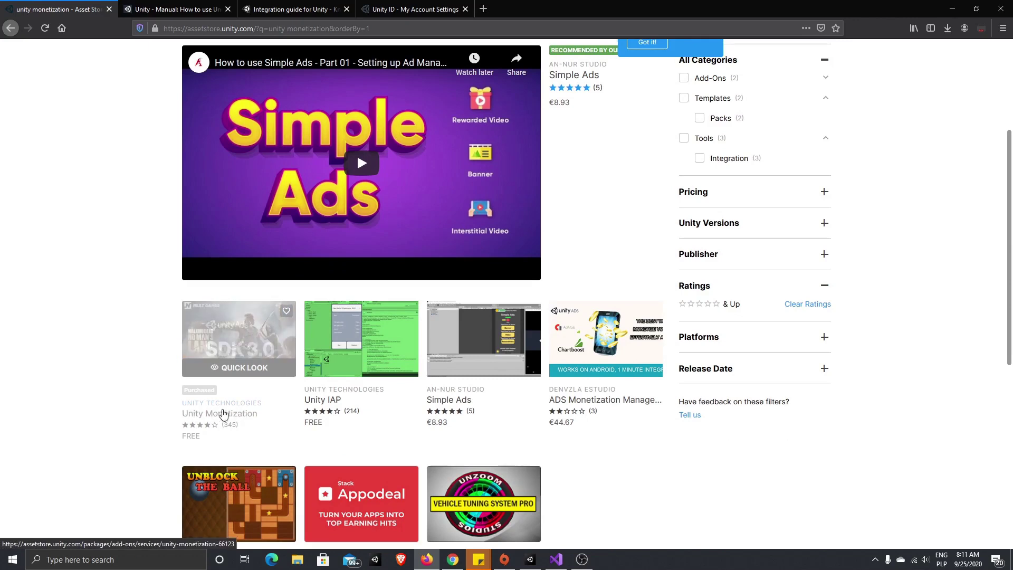
{"action": "left_click", "coordinate": [248, 367]}
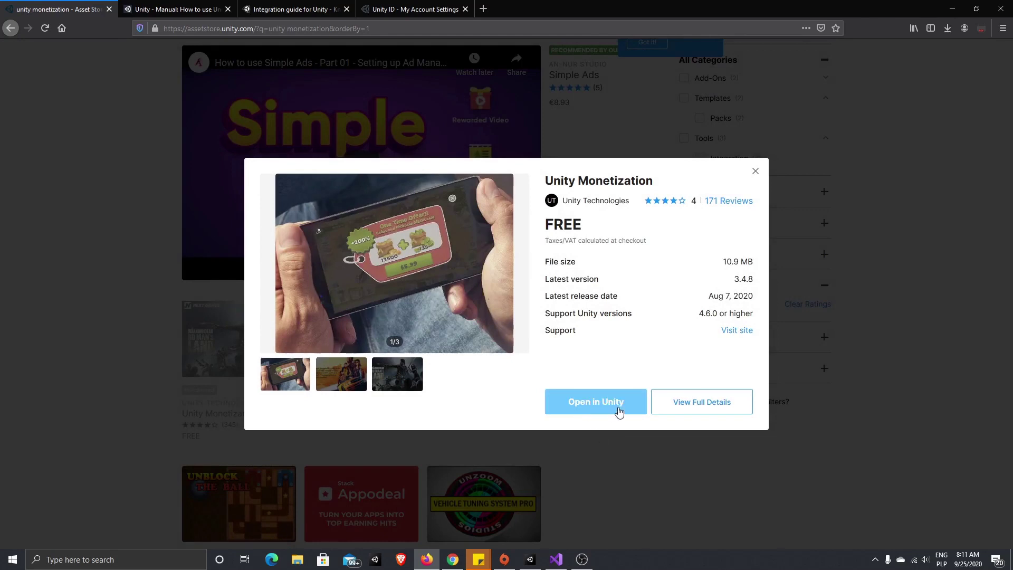
{"action": "left_click", "coordinate": [582, 411]}
{"action": "left_click", "coordinate": [540, 560]}
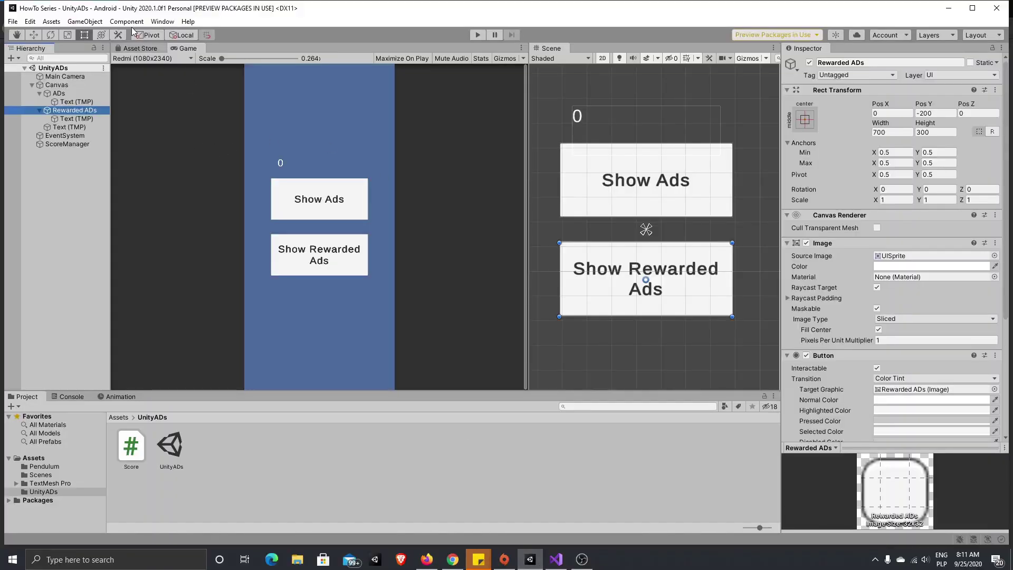
Step: In the Package Manager, filter to My Assets and select the Unity Monetization package
{"action": "left_click", "coordinate": [152, 22]}
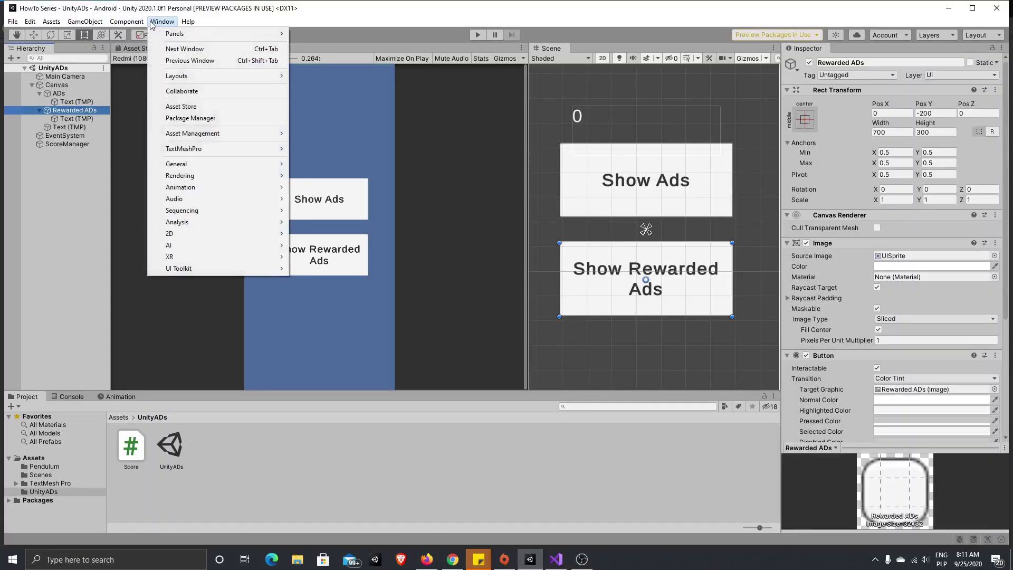
{"action": "left_click", "coordinate": [226, 119]}
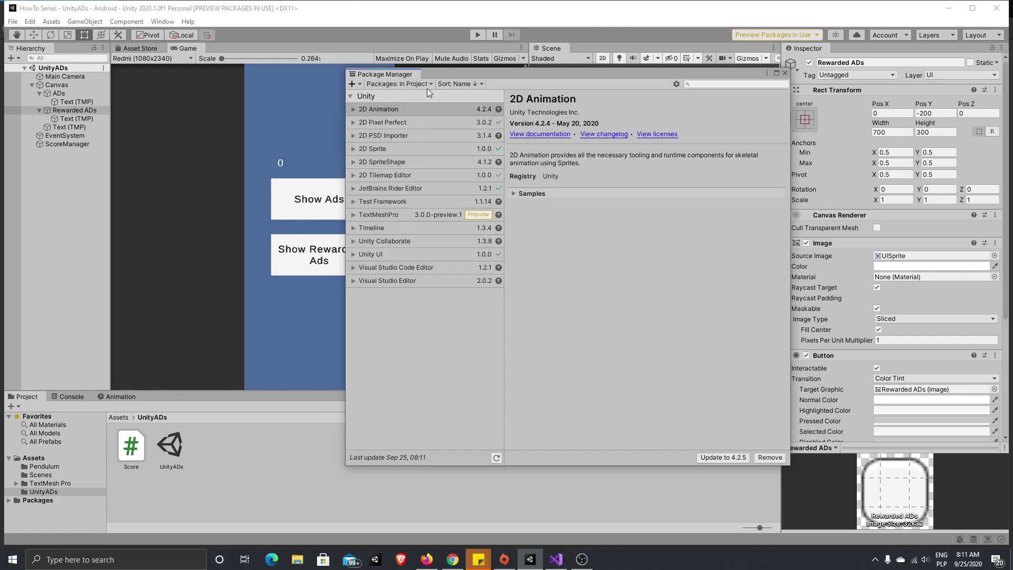
{"action": "left_click", "coordinate": [428, 85]}
{"action": "left_click", "coordinate": [402, 123]}
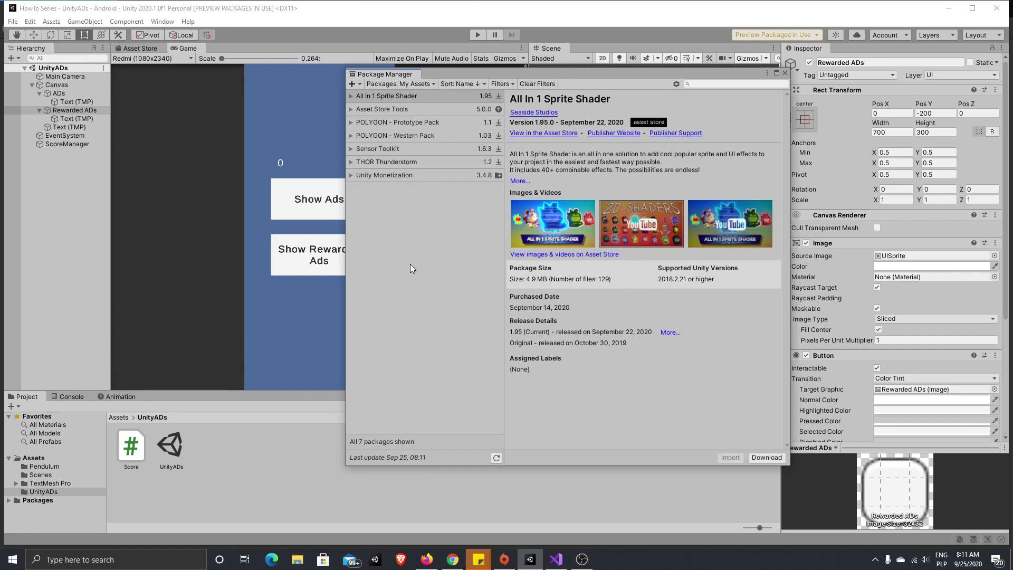
{"action": "left_click", "coordinate": [350, 176]}
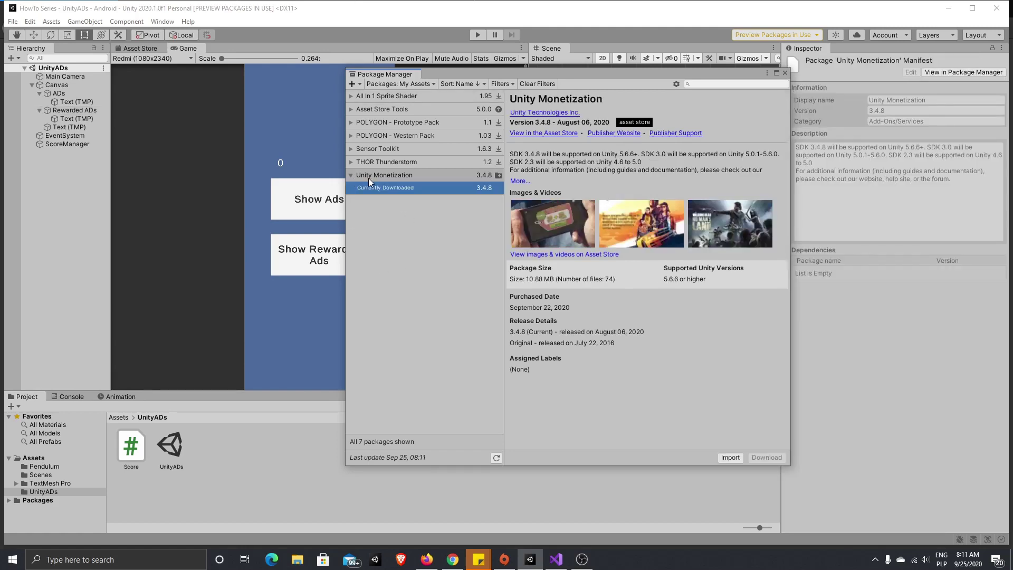
Step: Import all files of Unity Monetization 3.4.8 into the project
{"action": "left_click", "coordinate": [730, 457]}
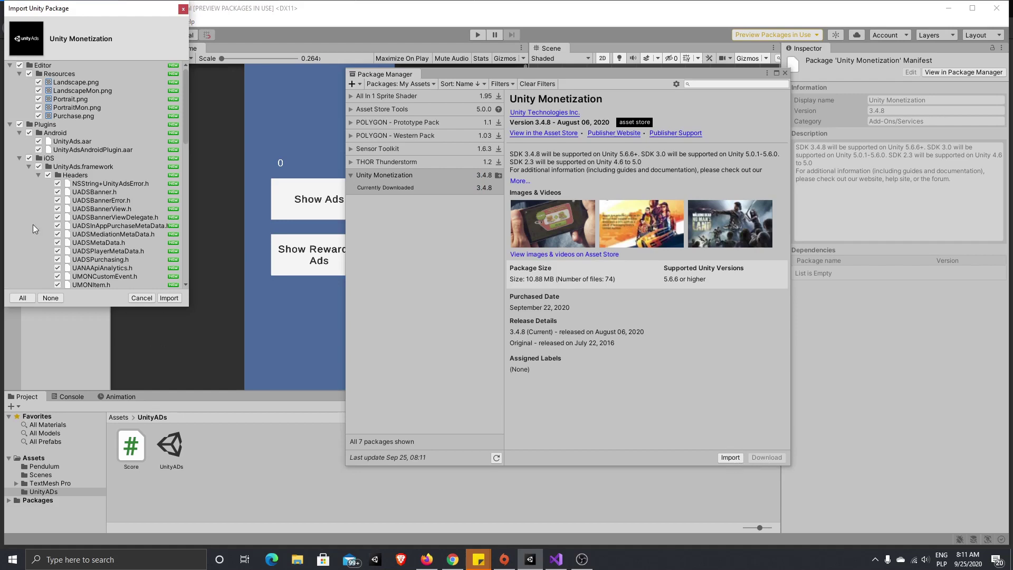
{"action": "scroll", "coordinate": [125, 193], "scroll_direction": "down", "scroll_amount": 10}
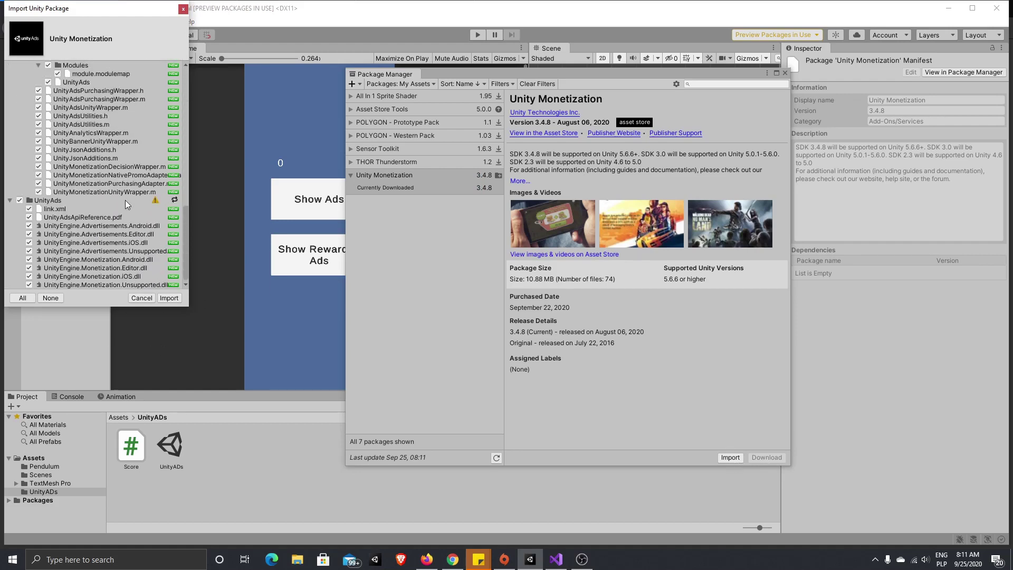
{"action": "left_click", "coordinate": [169, 298]}
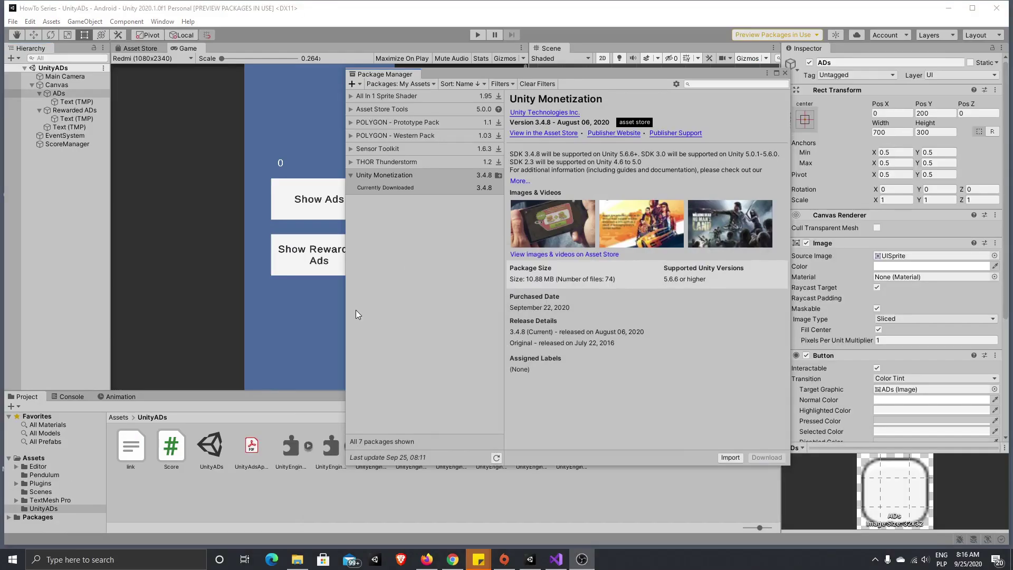
Step: Close the Package Manager, open Window > General > Services, and toggle the Ads service on
{"action": "left_click", "coordinate": [784, 74]}
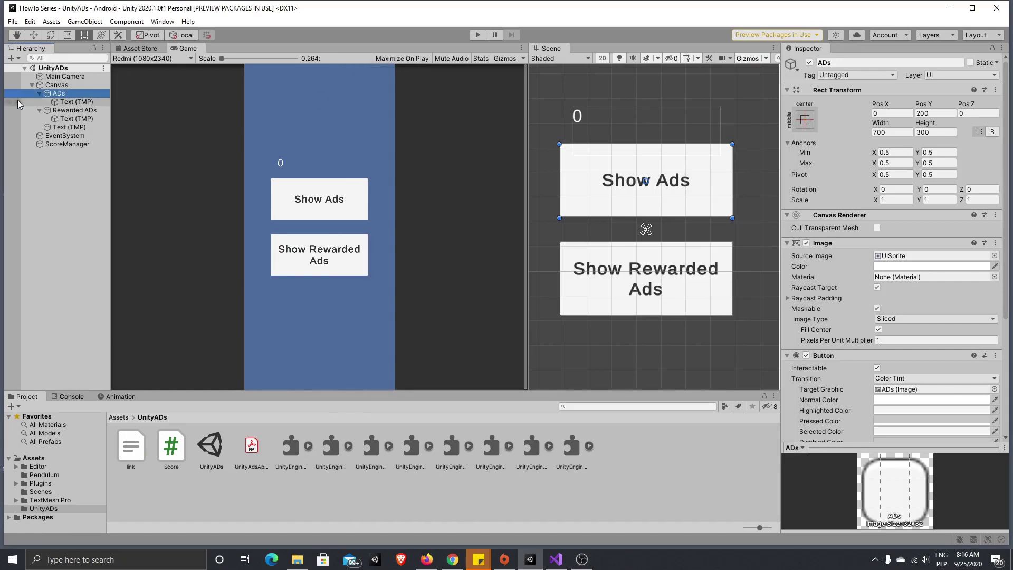
{"action": "left_click", "coordinate": [161, 21]}
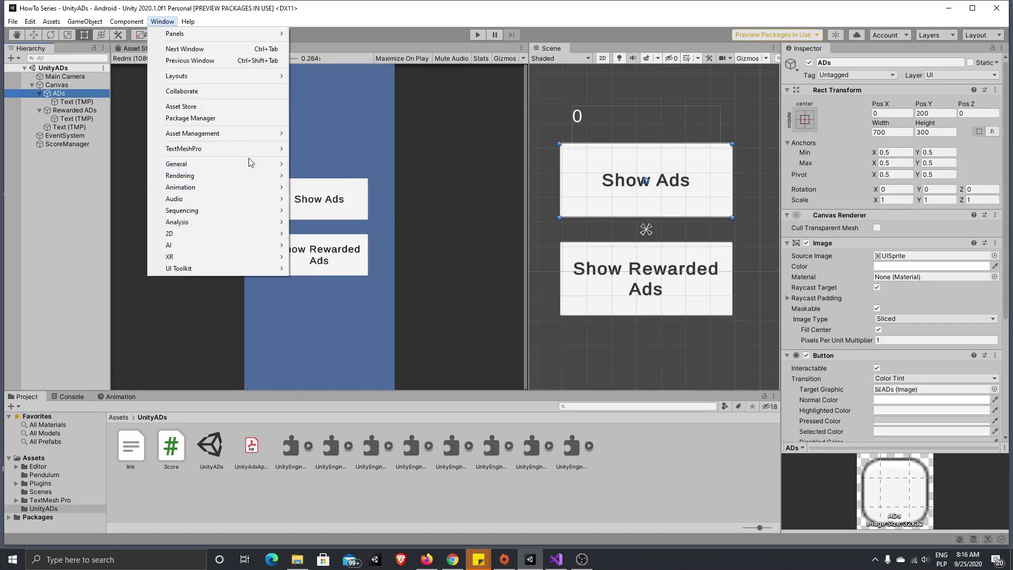
{"action": "mouse_move", "coordinate": [252, 168]}
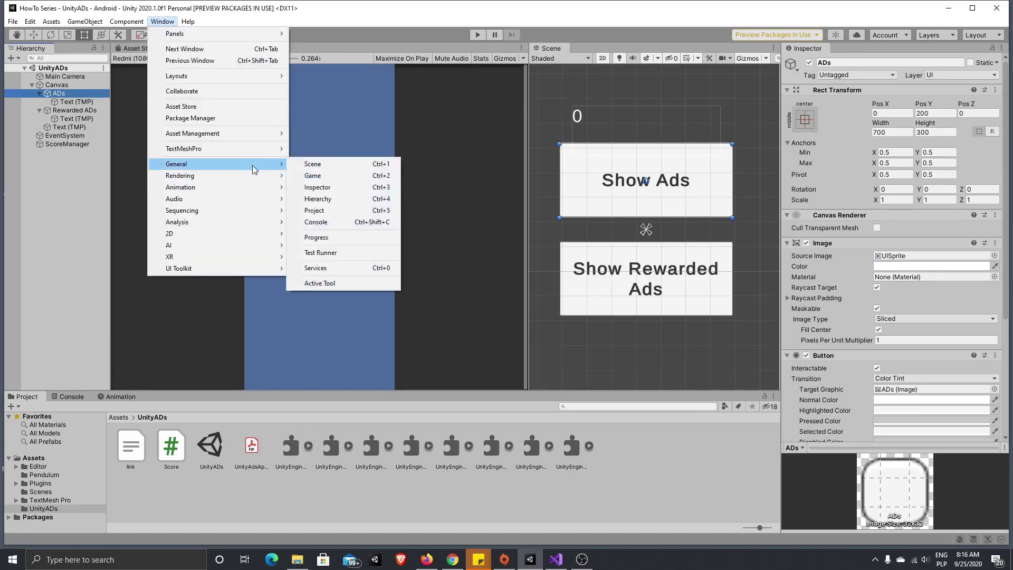
{"action": "left_click", "coordinate": [374, 270]}
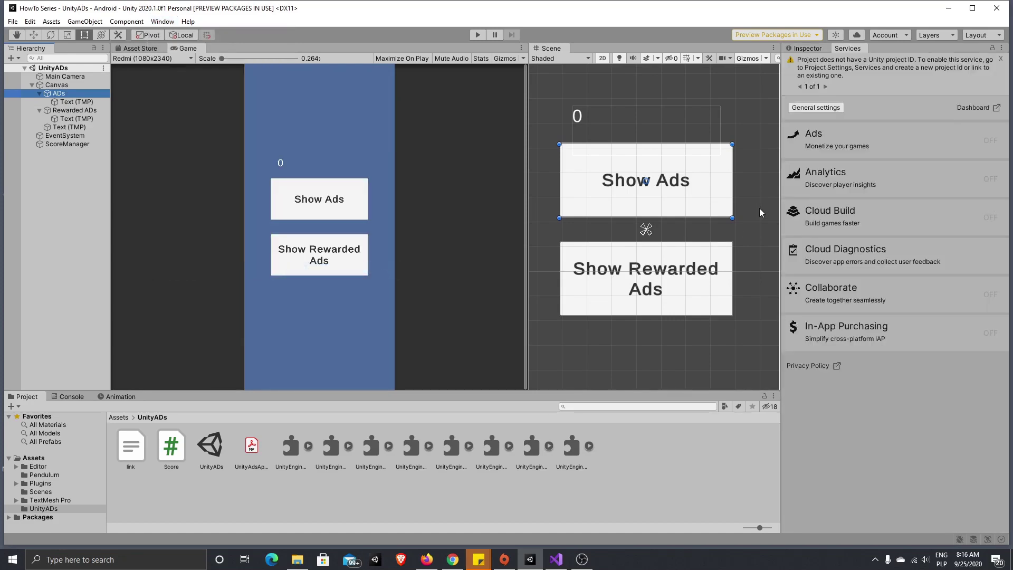
{"action": "left_click", "coordinate": [989, 146]}
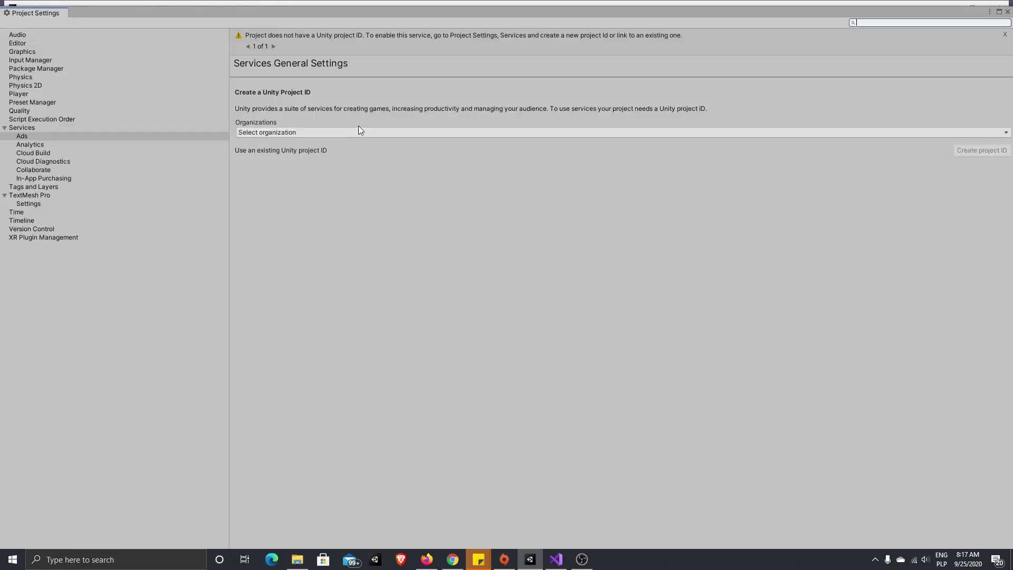
Step: Create a new Unity project ID under the selected organization
{"action": "left_click", "coordinate": [359, 134]}
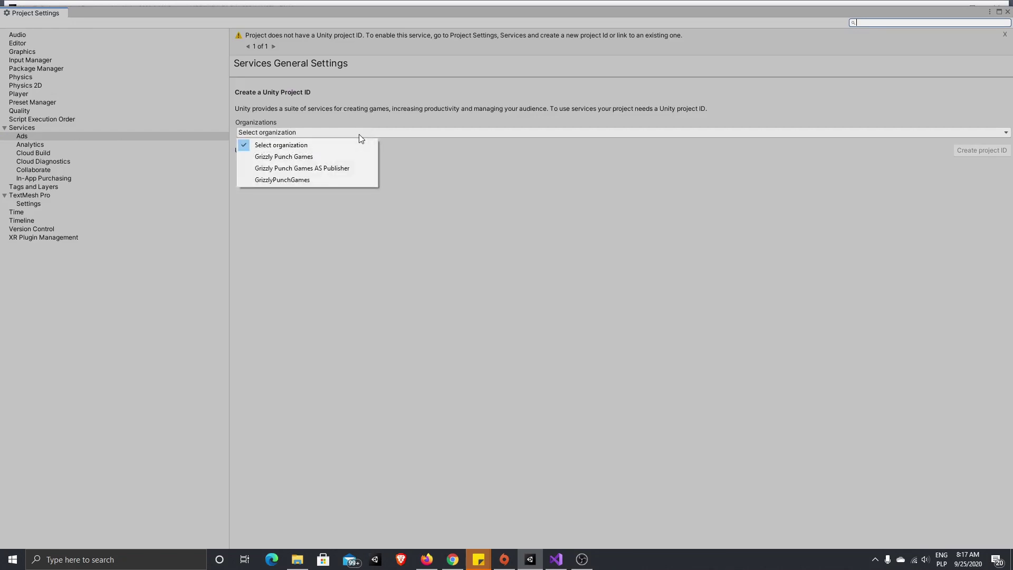
{"action": "left_click", "coordinate": [276, 158]}
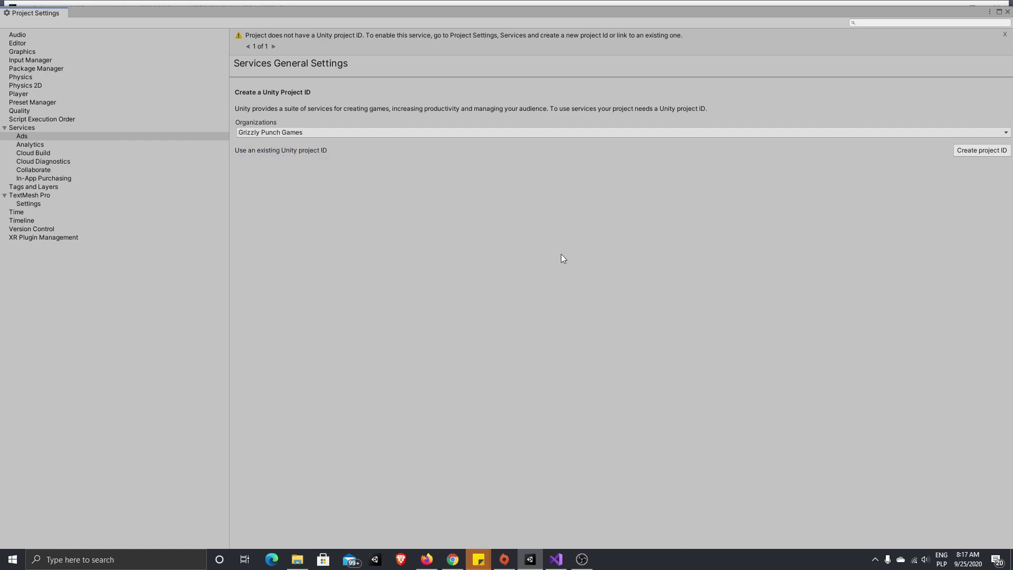
{"action": "left_click", "coordinate": [976, 152]}
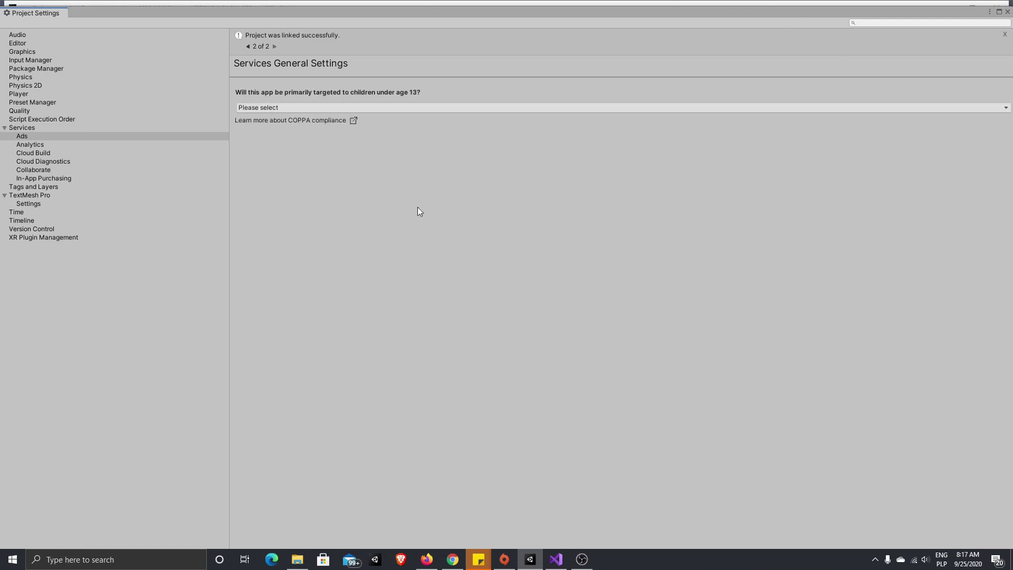
Step: Answer No to targeting children under 13, save it, and open the Unity Ads guide
{"action": "left_click", "coordinate": [368, 108]}
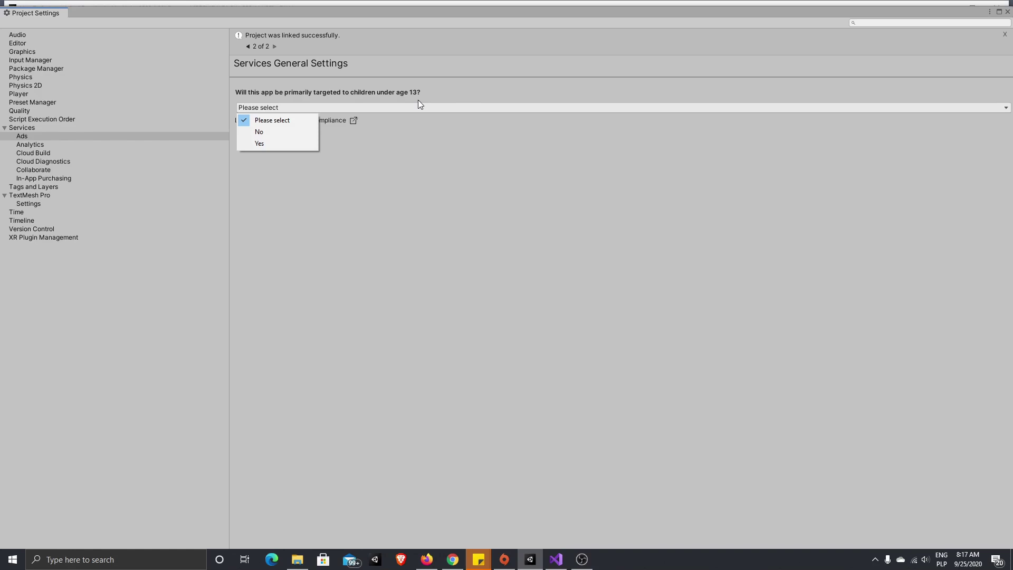
{"action": "left_click", "coordinate": [283, 132]}
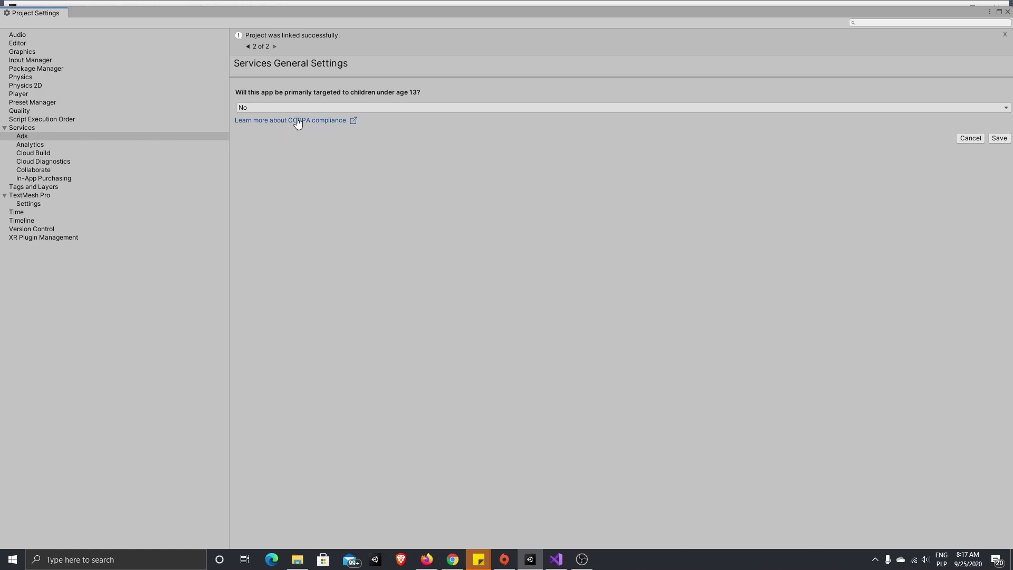
{"action": "left_click", "coordinate": [999, 138]}
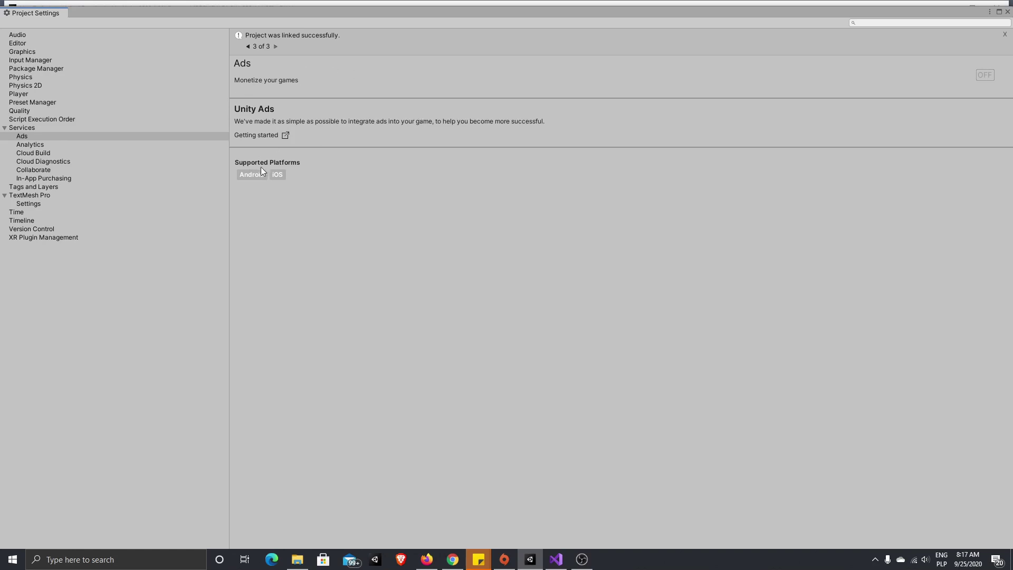
{"action": "left_click", "coordinate": [255, 140]}
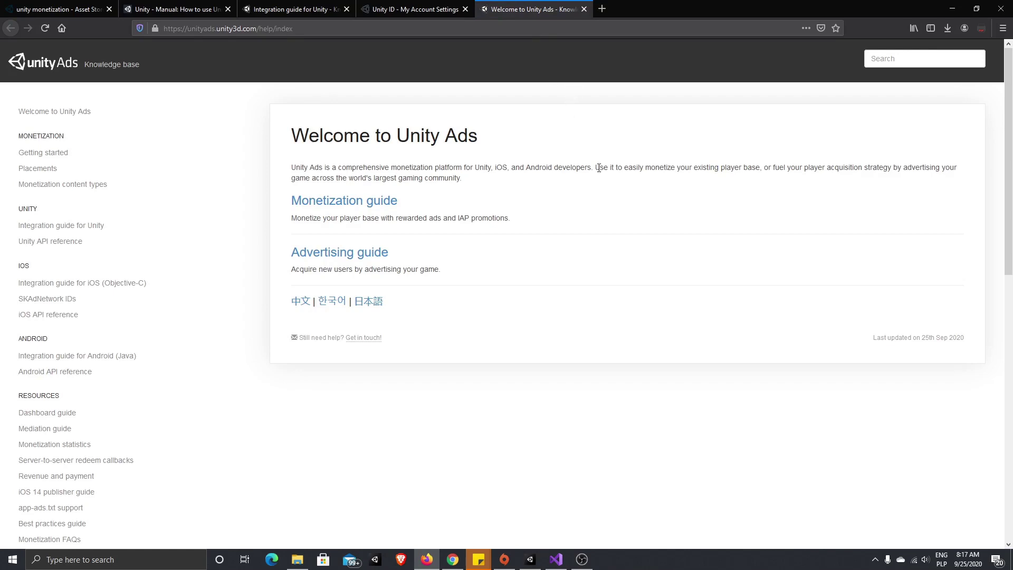
Step: Review the Unity Ads manual and integration guide, then the account's Projects list, and return to Unity
{"action": "left_click", "coordinate": [140, 4]}
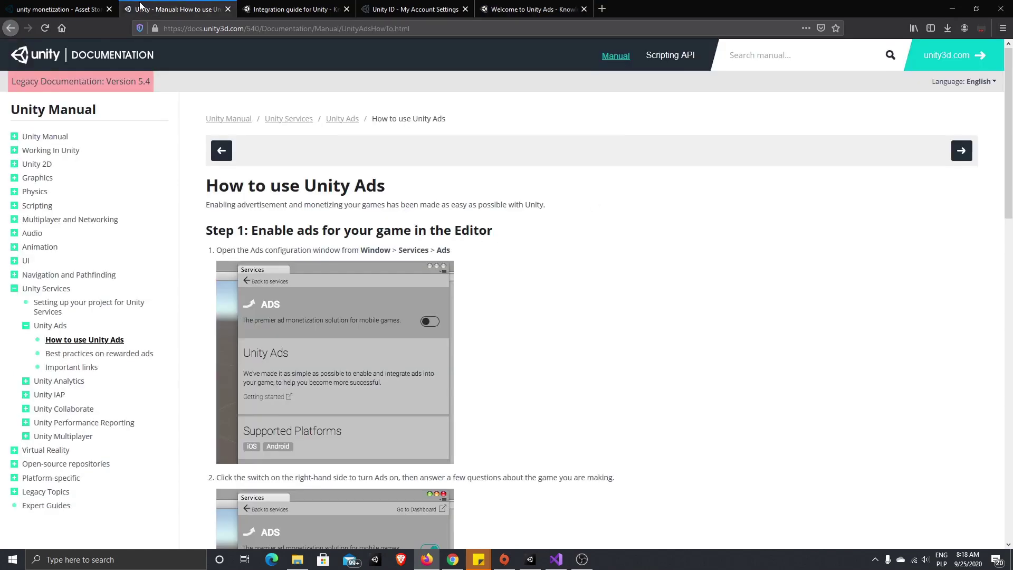
{"action": "left_click", "coordinate": [242, 6]}
{"action": "left_click", "coordinate": [363, 5]}
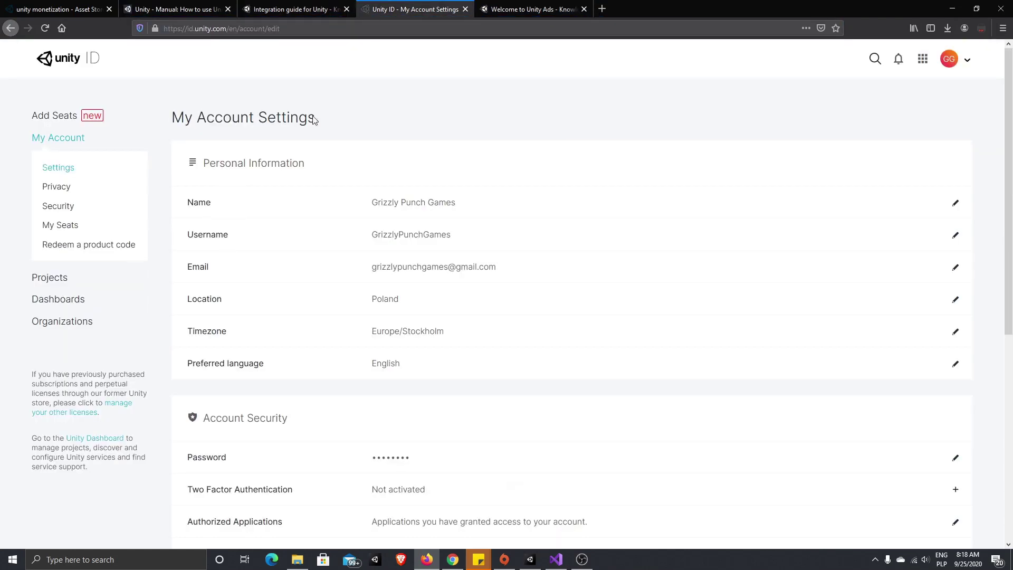
{"action": "left_click", "coordinate": [51, 280]}
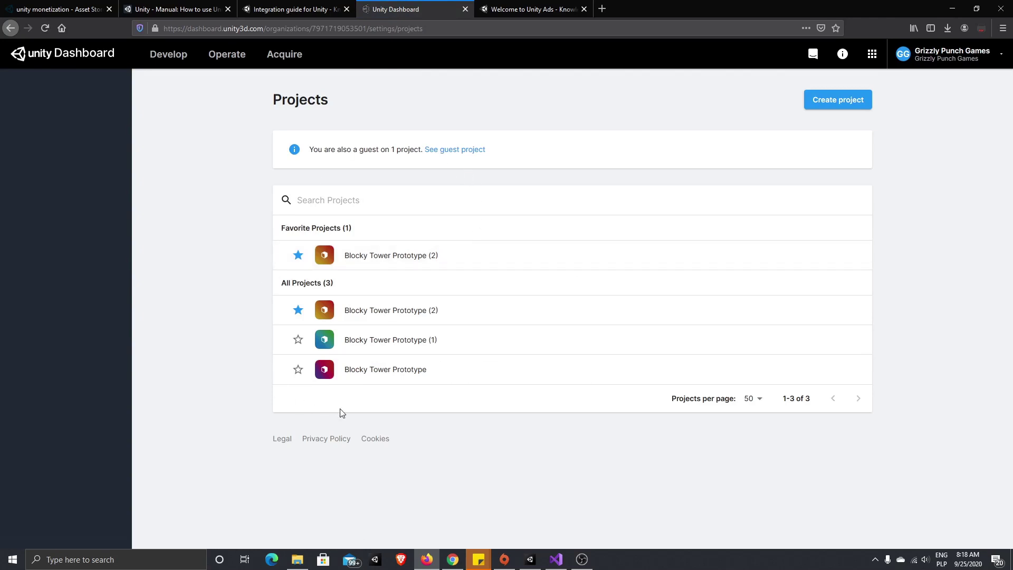
{"action": "left_click", "coordinate": [530, 559]}
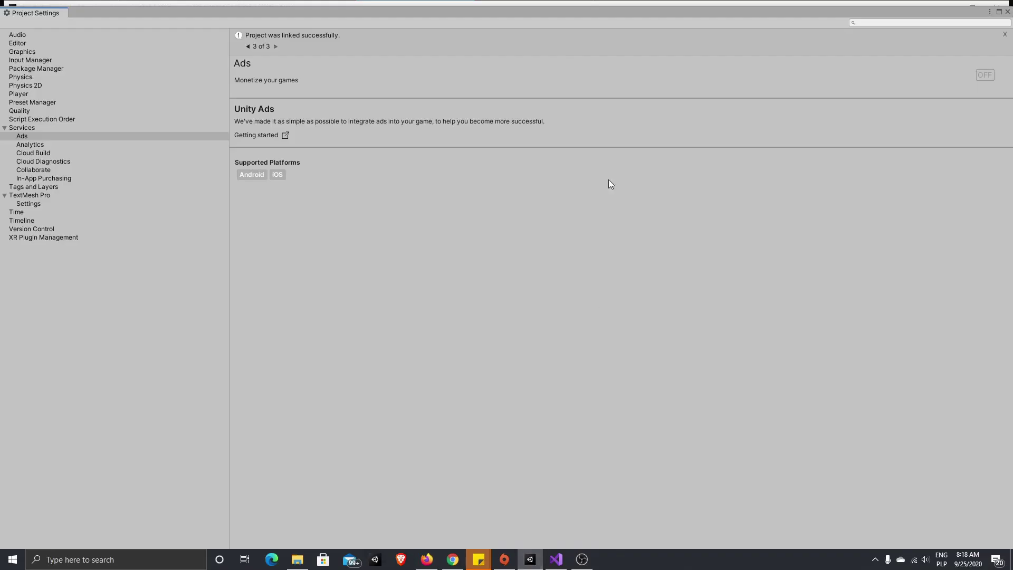
Step: Turn the Ads service on, then bring the Unity Dashboard Projects list to the front
{"action": "left_click", "coordinate": [984, 76]}
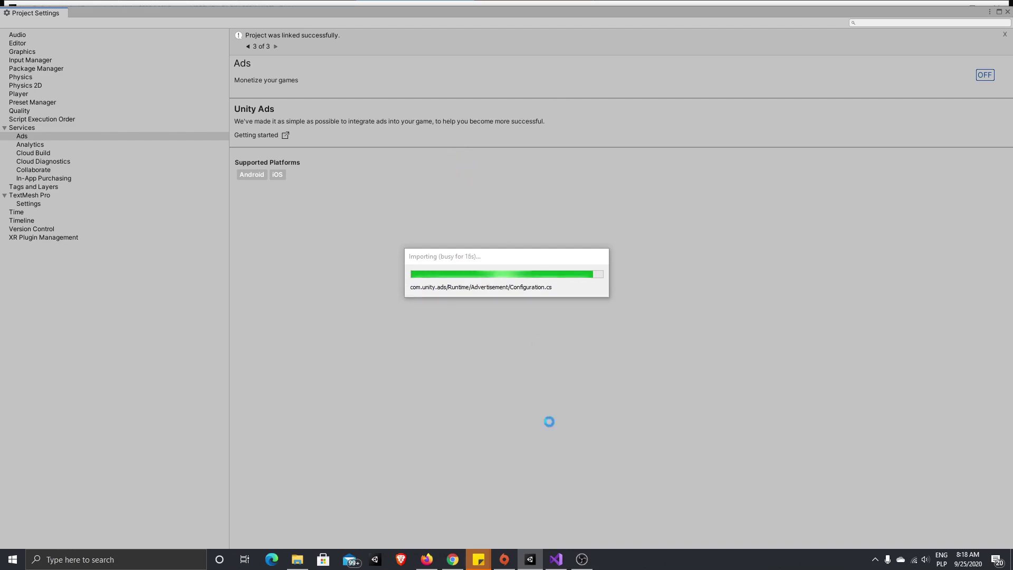
{"action": "left_click", "coordinate": [427, 560]}
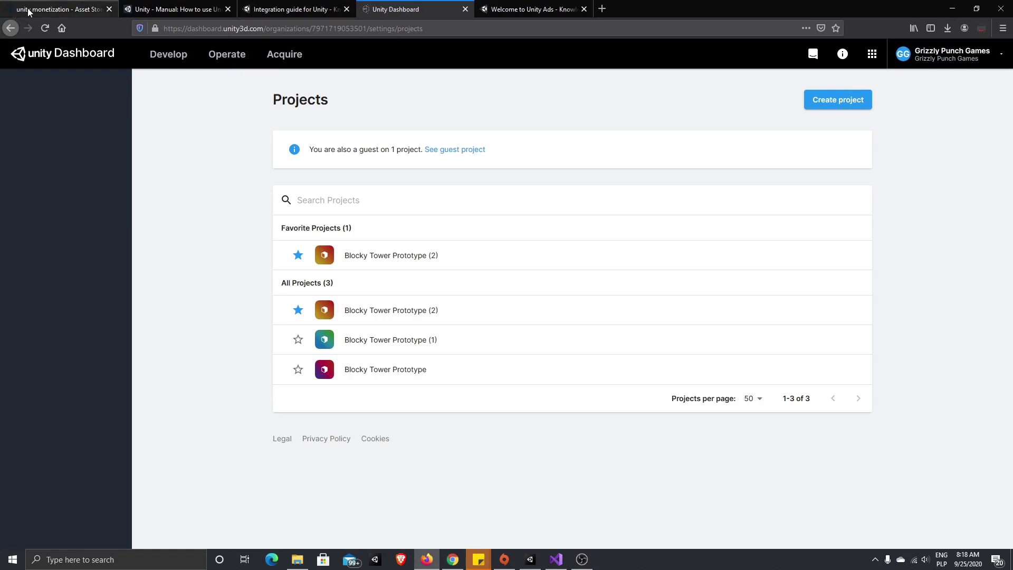
{"action": "left_click", "coordinate": [952, 9]}
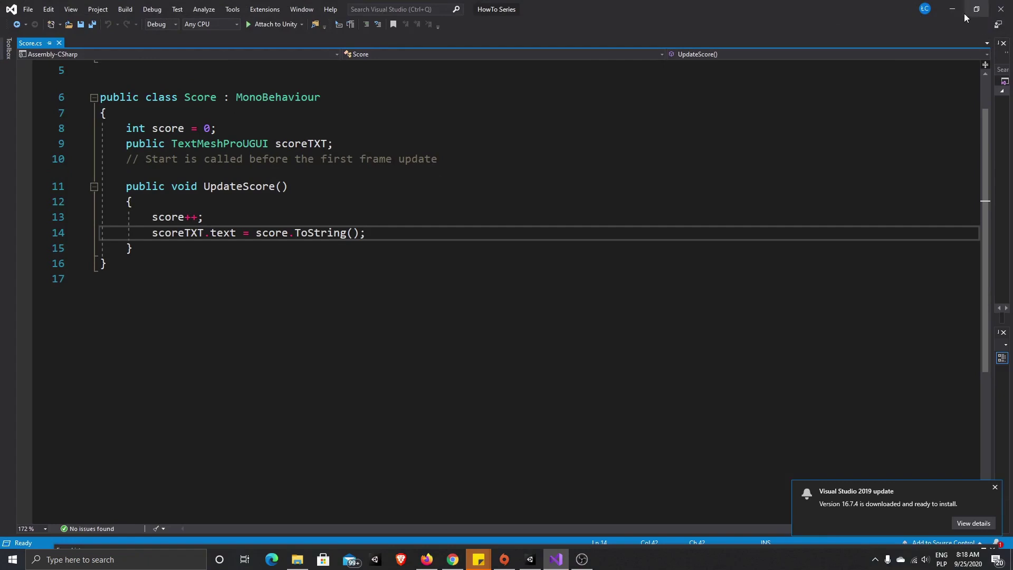
{"action": "left_click", "coordinate": [952, 9]}
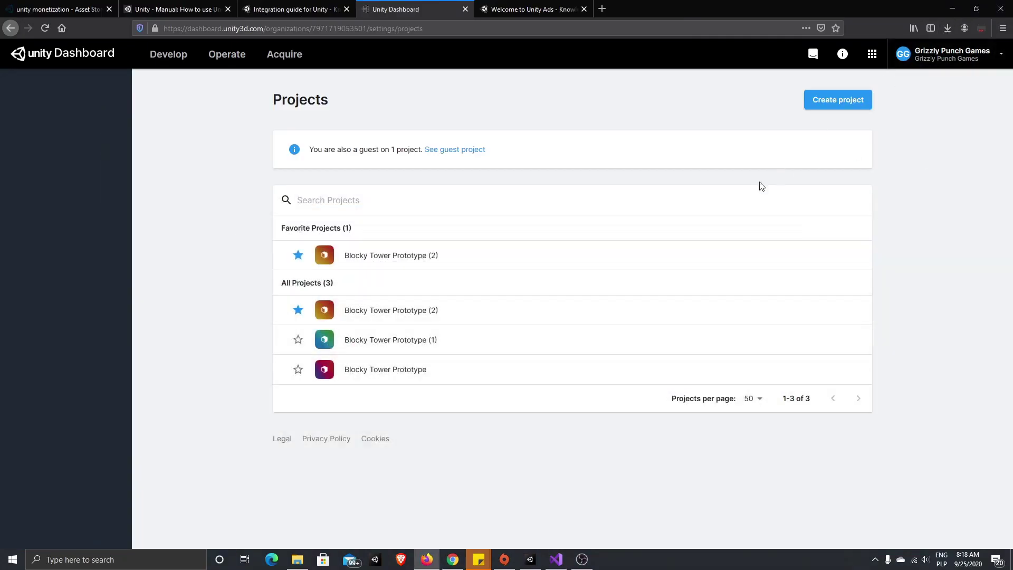